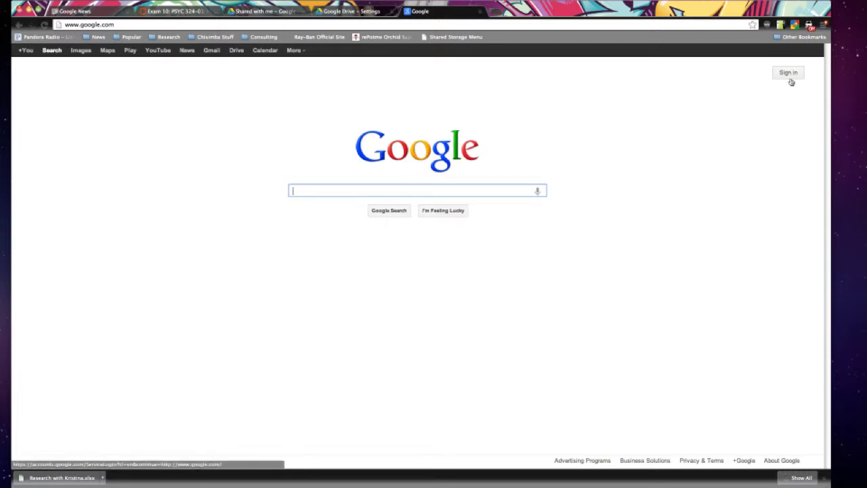
Sign in to Google with the university email address and the account password.
left_click(790, 75)
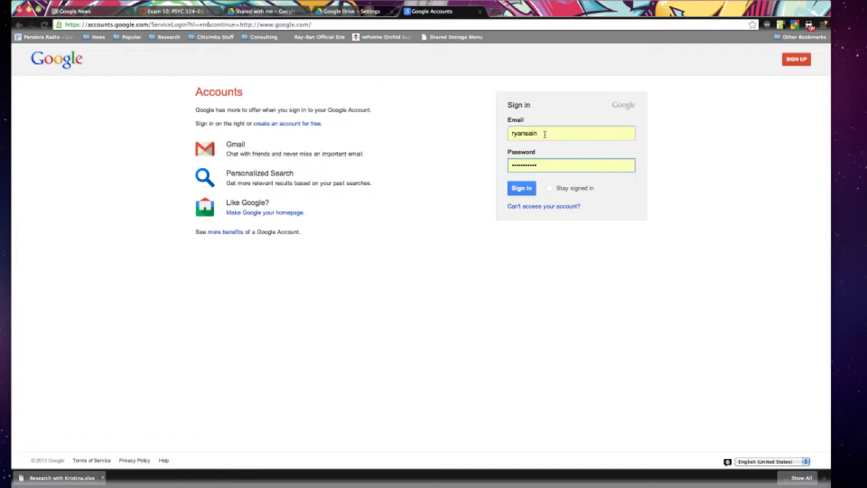
left_click_drag(544, 133, 477, 134)
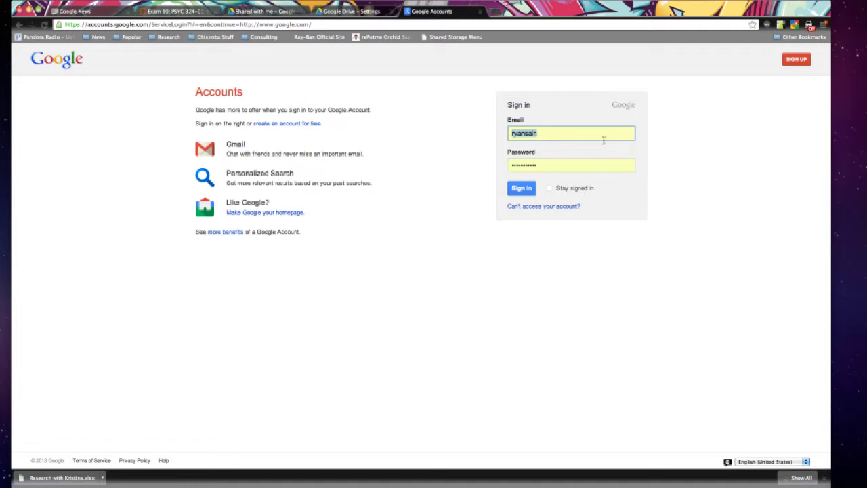
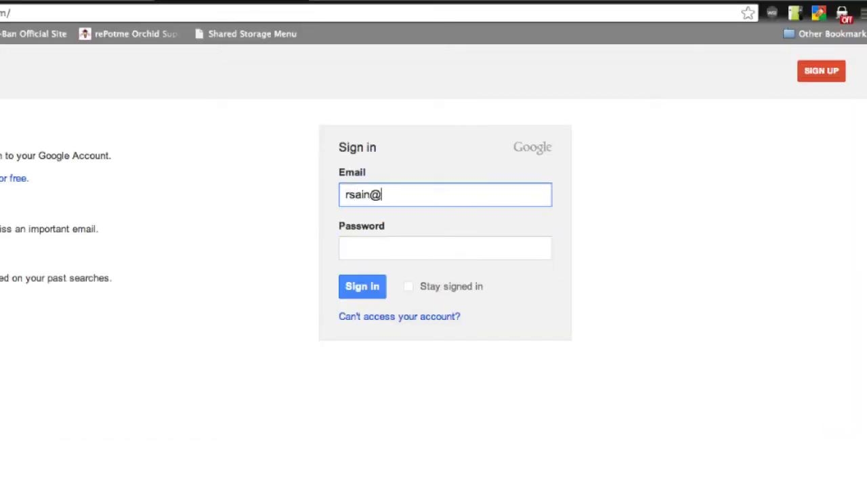
left_click(427, 251)
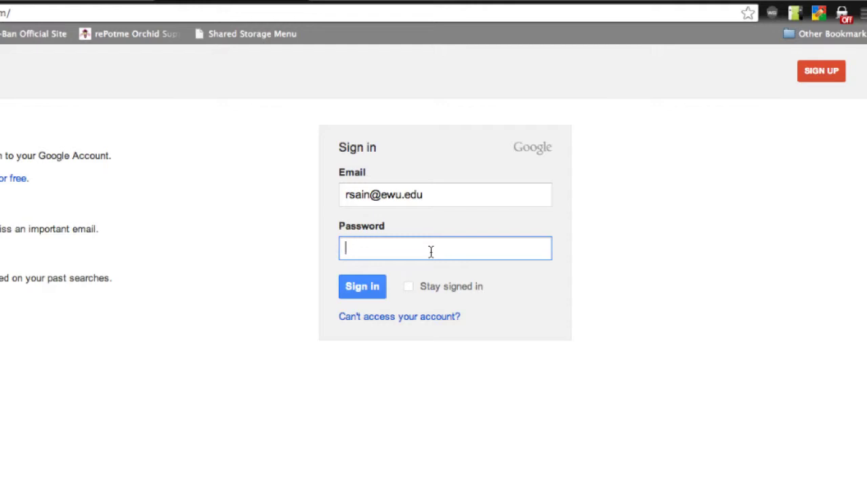
type("***********")
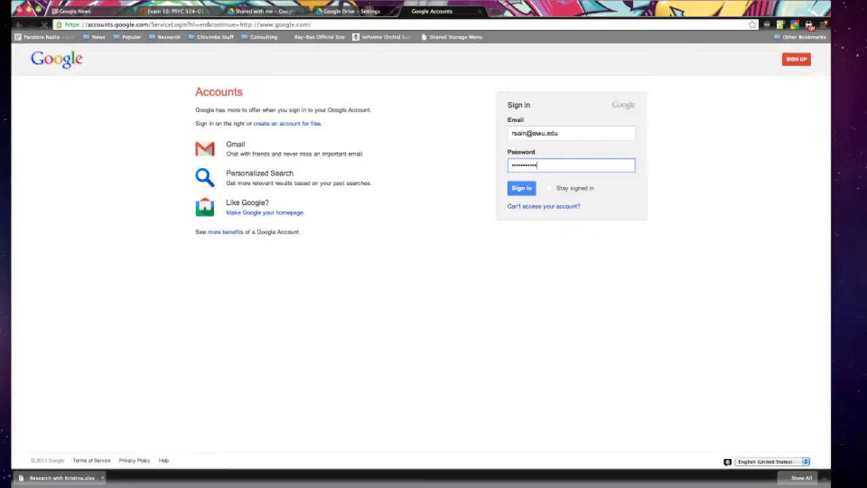
key("Return")
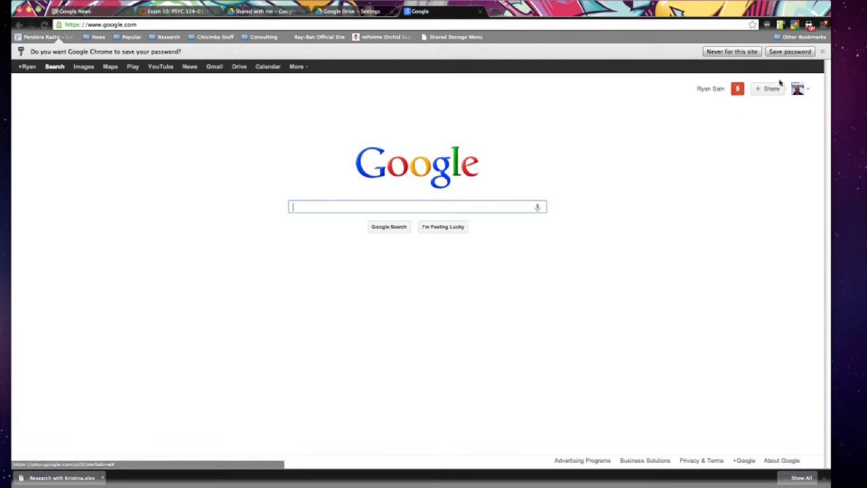
Dismiss the save-password offer, go to Google Drive, and open the account summary panel.
left_click(821, 52)
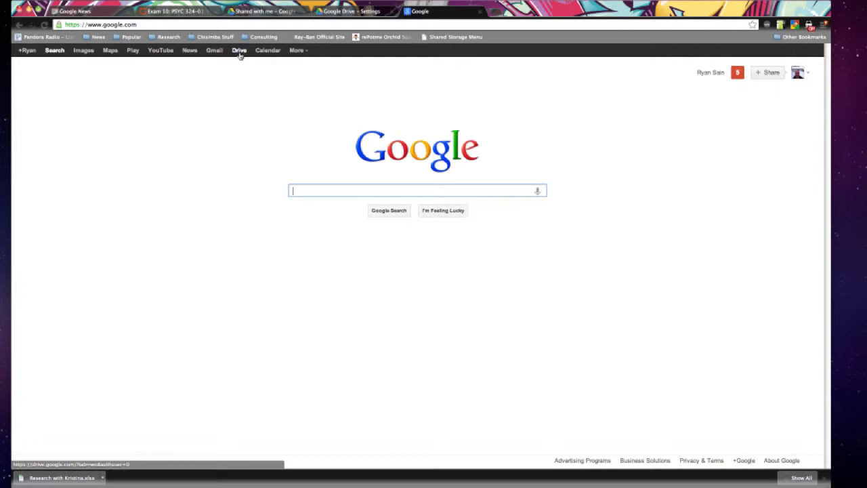
left_click(238, 51)
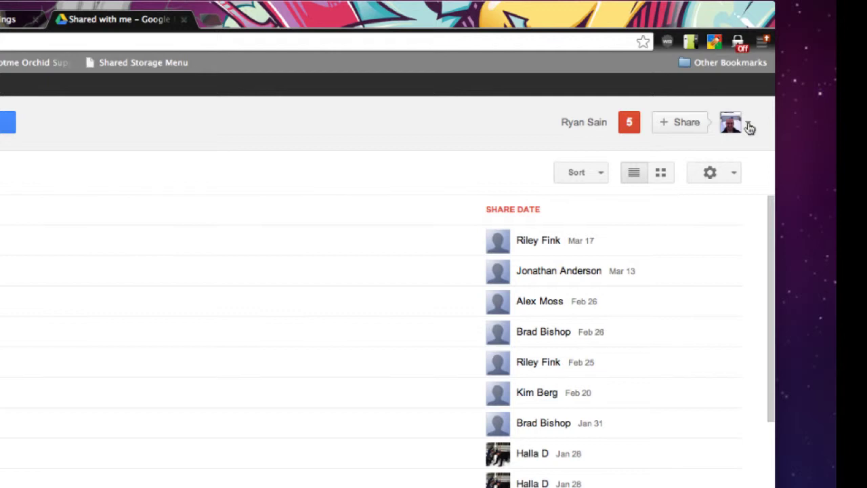
left_click(750, 128)
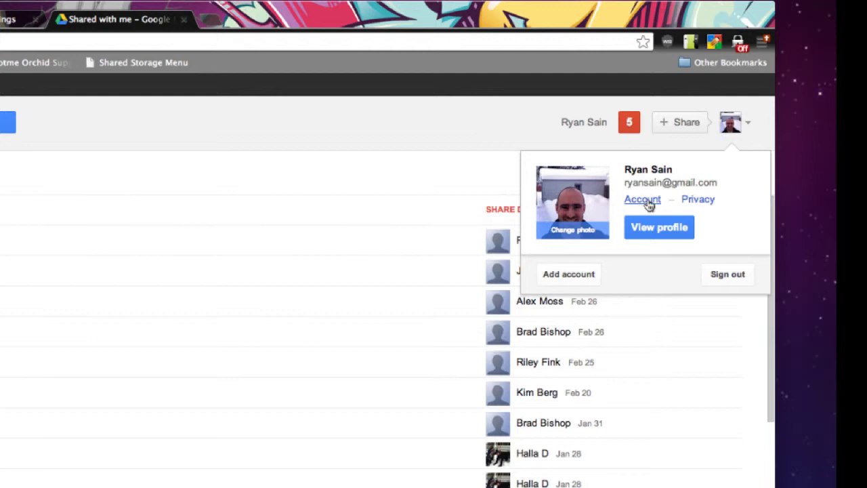
In Account settings, review the primary, alternative and recovery emails, then open Email editing.
left_click(649, 203)
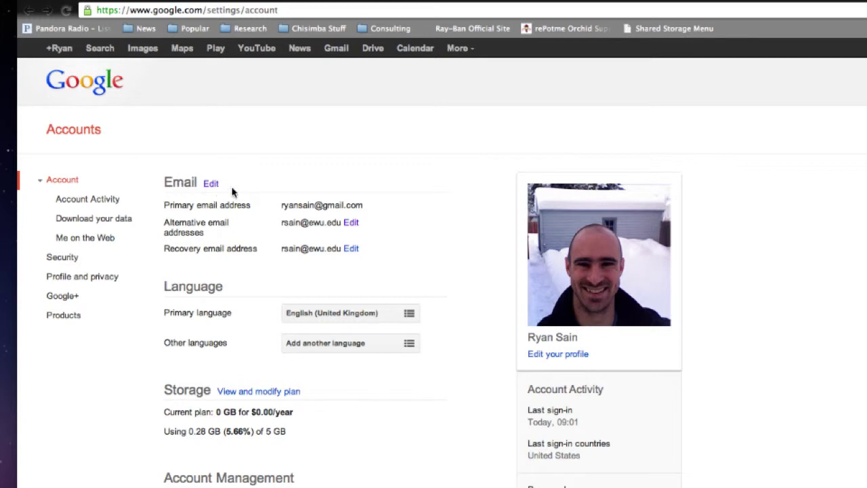
left_click_drag(193, 208, 387, 227)
left_click_drag(166, 226, 336, 230)
left_click_drag(166, 250, 338, 254)
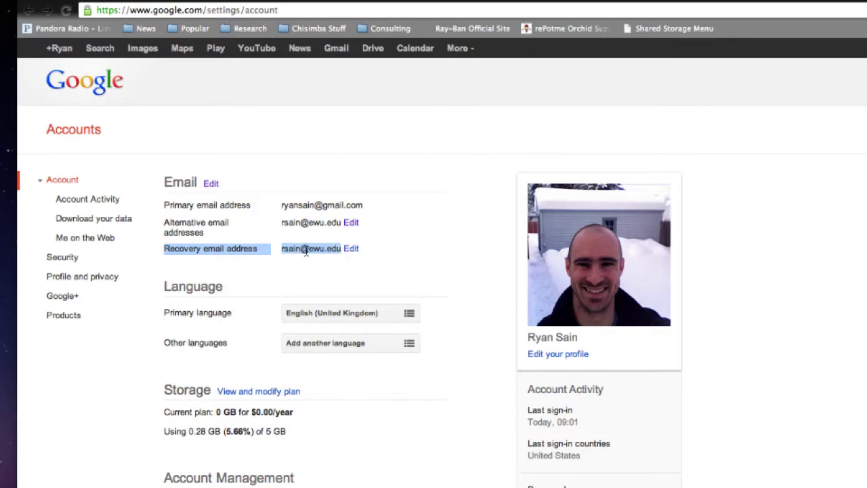
left_click(257, 210)
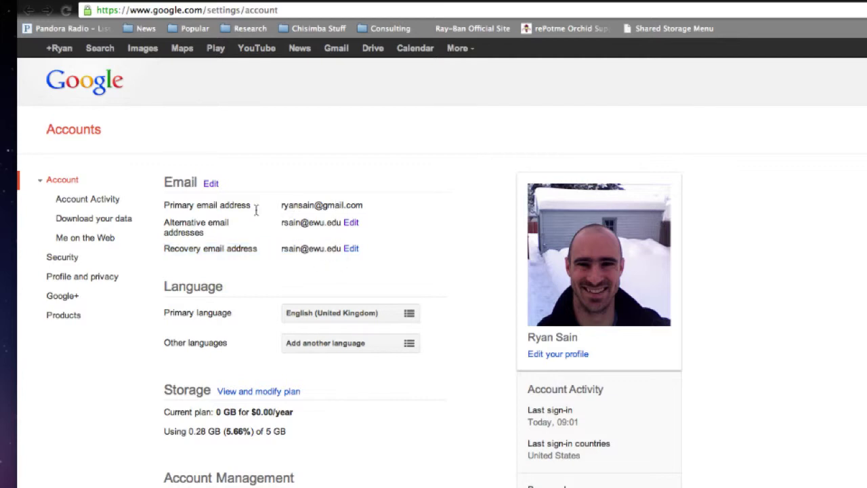
left_click(211, 184)
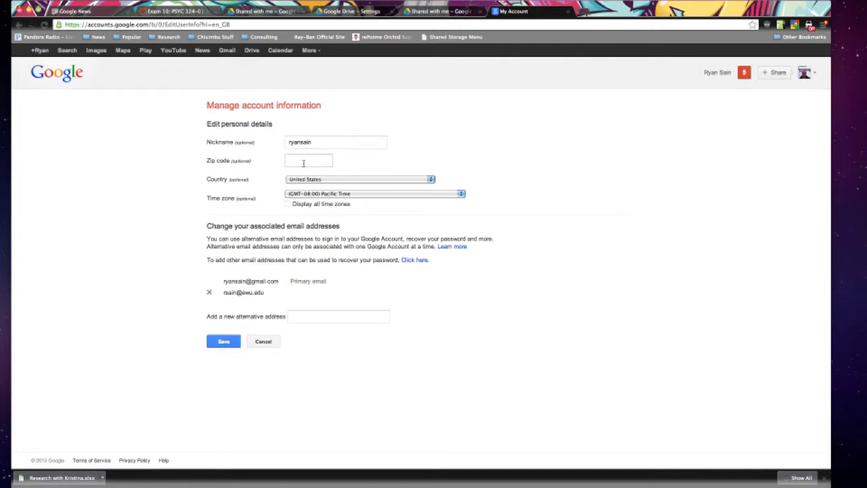
left_click_drag(225, 229, 302, 234)
left_click(299, 241)
left_click_drag(207, 240, 406, 247)
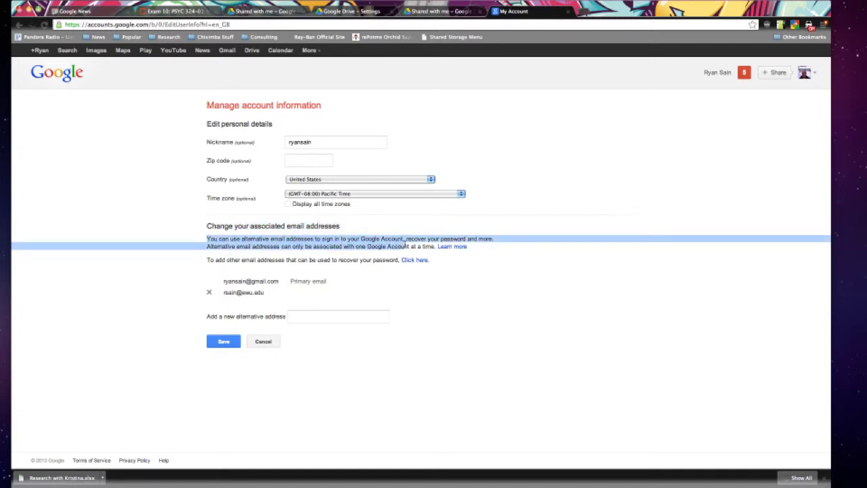
left_click(274, 243)
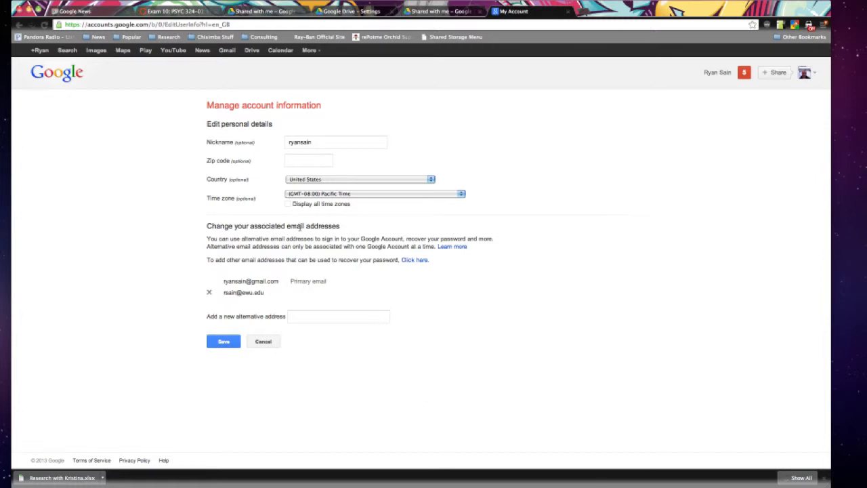
left_click(209, 318)
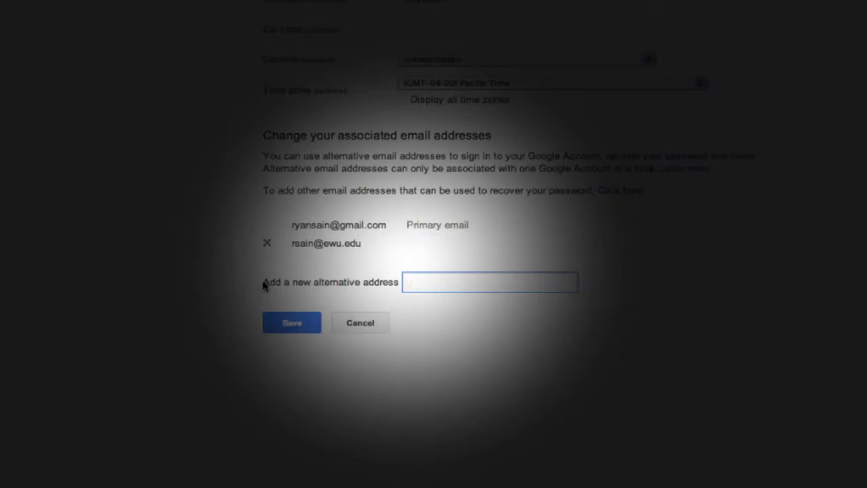
left_click_drag(208, 318, 295, 319)
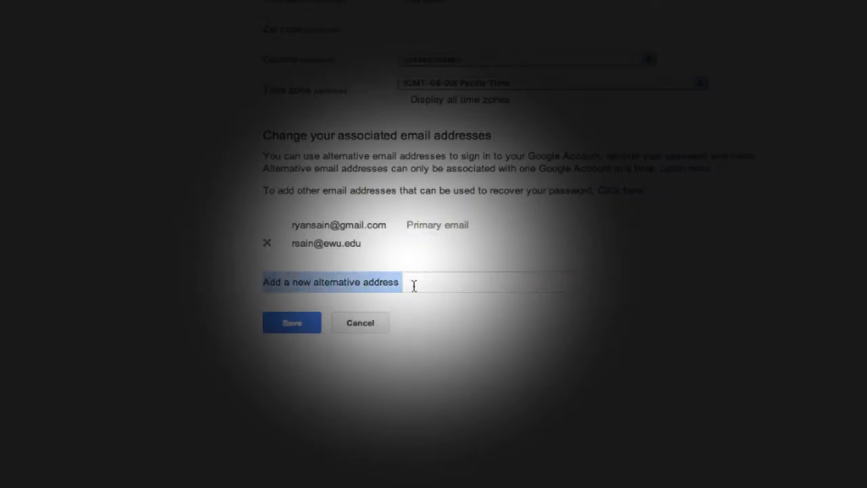
left_click(305, 318)
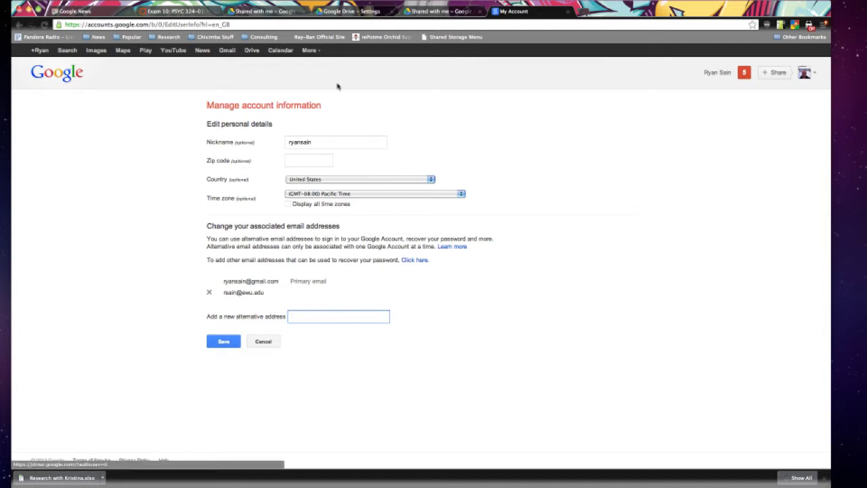
From Drive's Shared with me list, open 'Psychology P & P - Part I - April 3rd'.
left_click(254, 52)
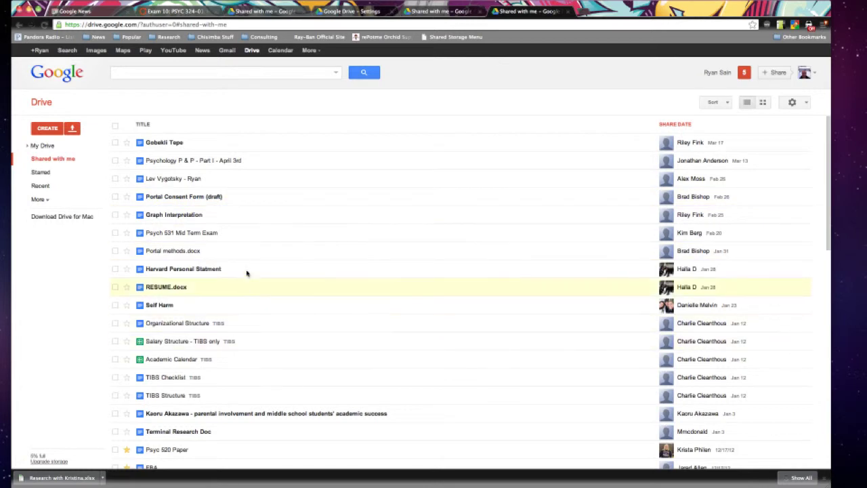
left_click(226, 161)
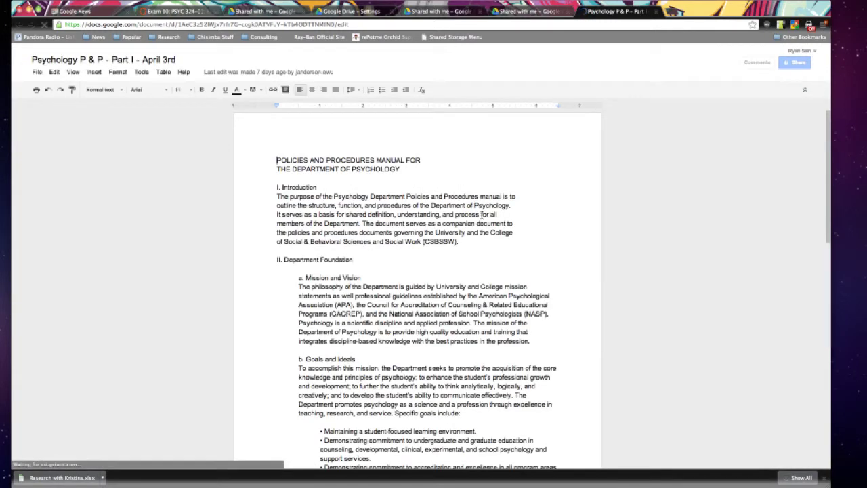
scroll(357, 205, "down", 15)
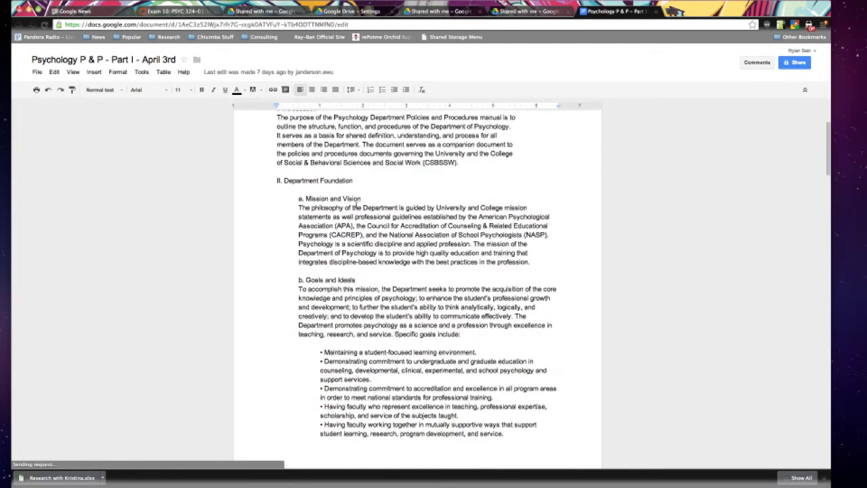
scroll(356, 204, "down", 20)
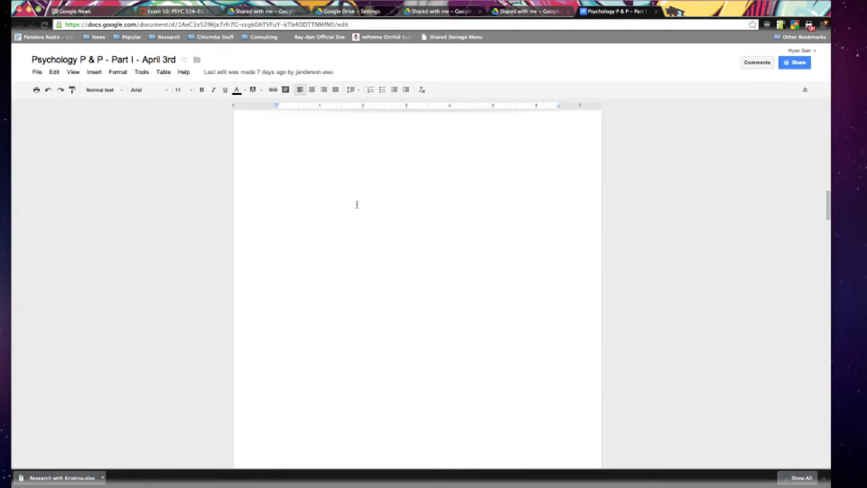
scroll(356, 205, "up", 20)
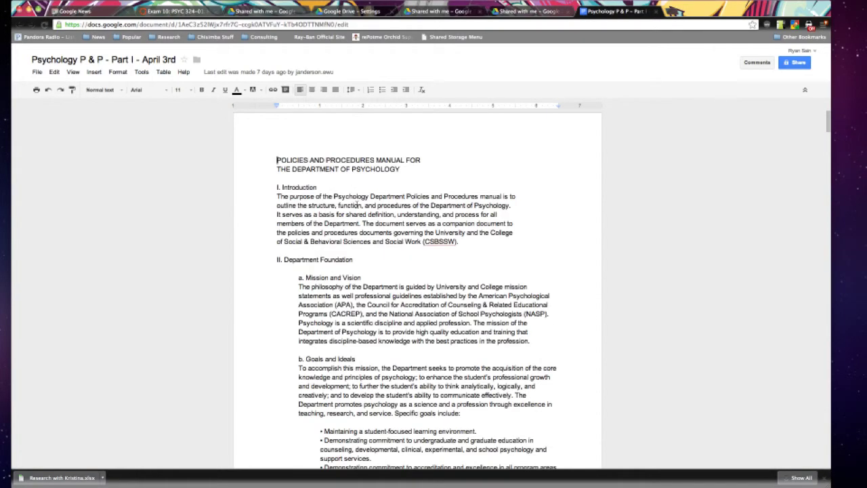
scroll(356, 205, "down", 8)
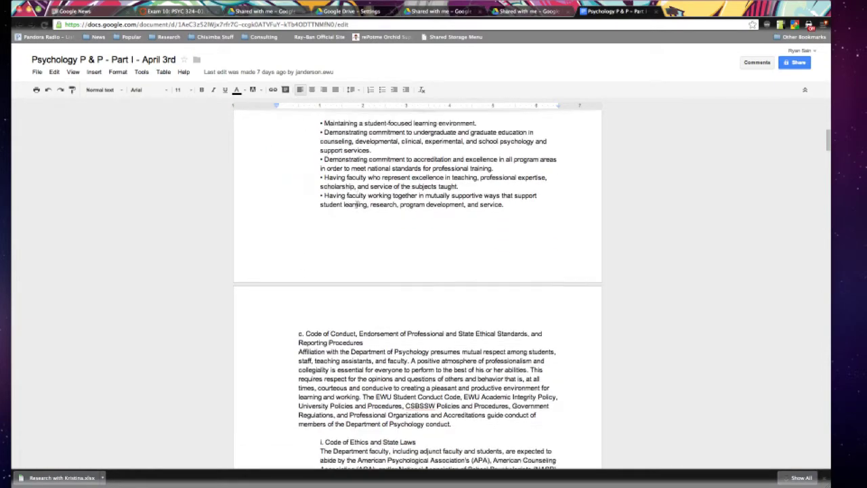
scroll(356, 204, "down", 10)
scroll(357, 205, "up", 20)
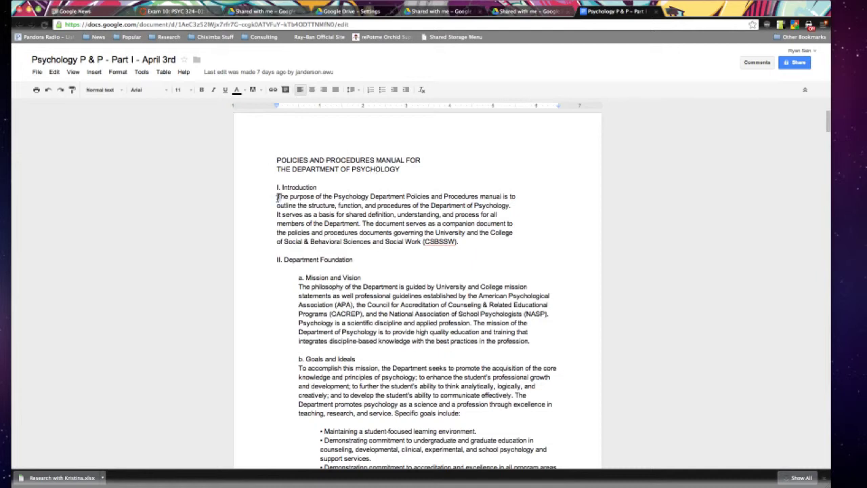
Comment 'This is my comment on this sentence' on the Introduction's whole first sentence.
left_click_drag(278, 197, 477, 198)
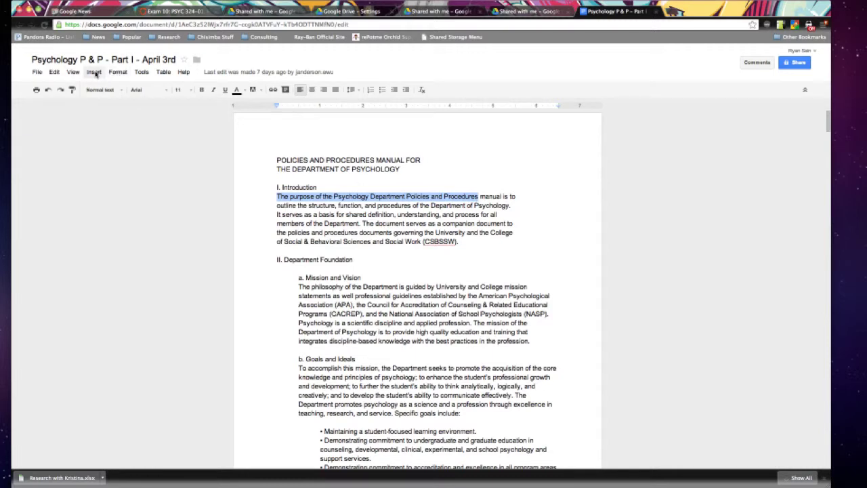
left_click(329, 224)
left_click_drag(276, 196, 508, 206)
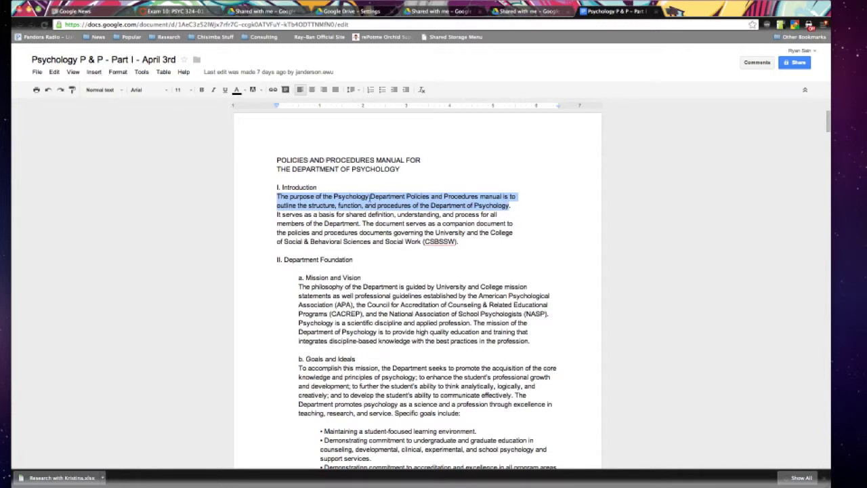
left_click(352, 225)
left_click_drag(277, 197, 513, 205)
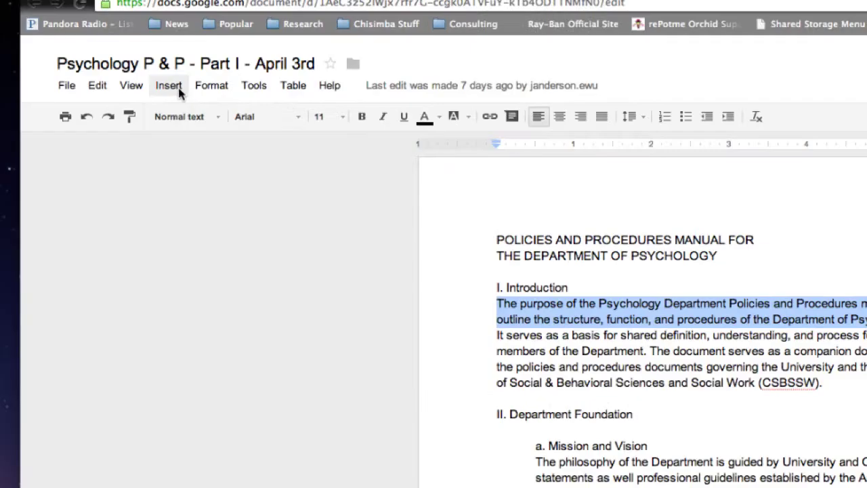
left_click(168, 86)
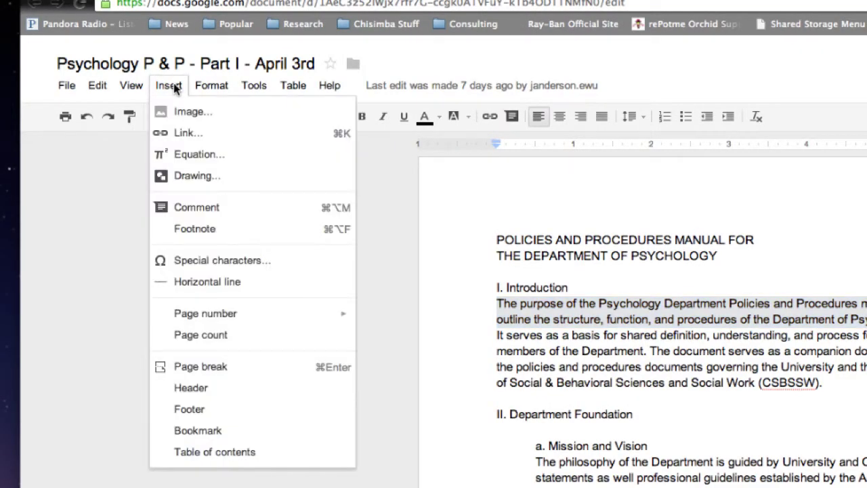
left_click(239, 216)
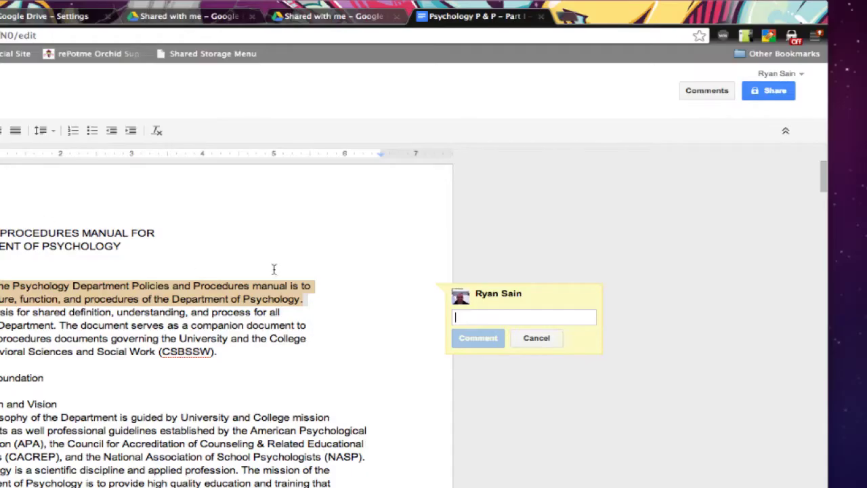
mouse_move(519, 299)
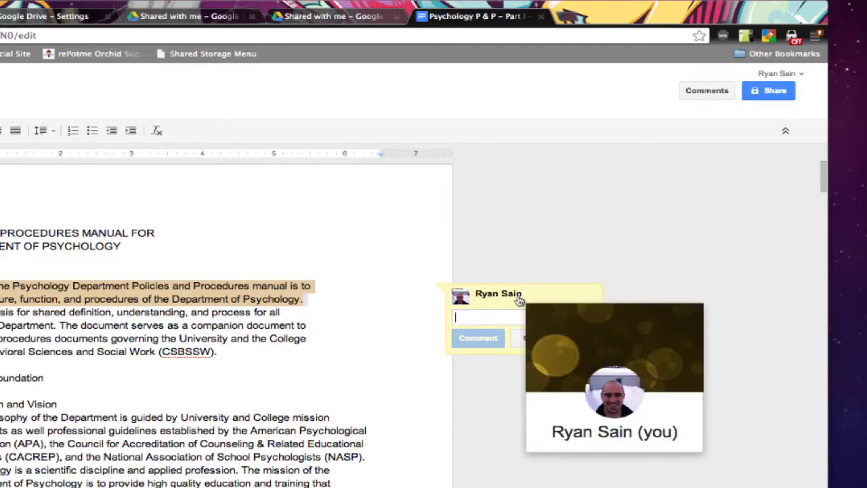
type("This is my ")
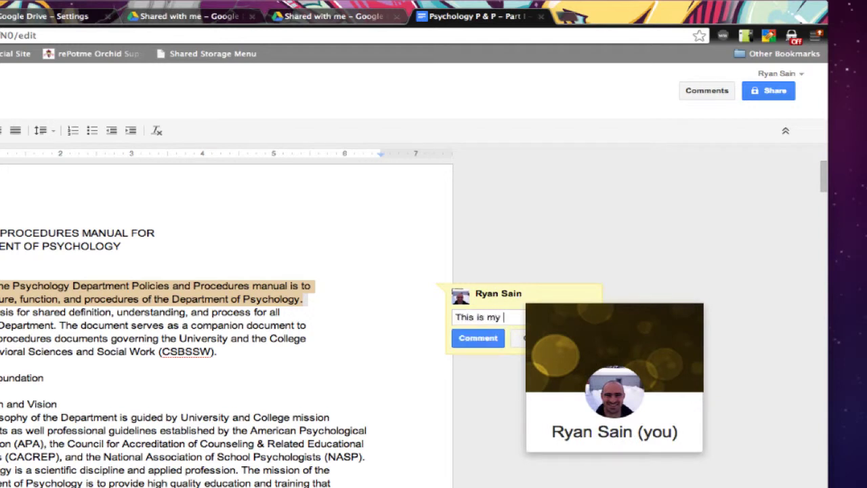
type("comment ")
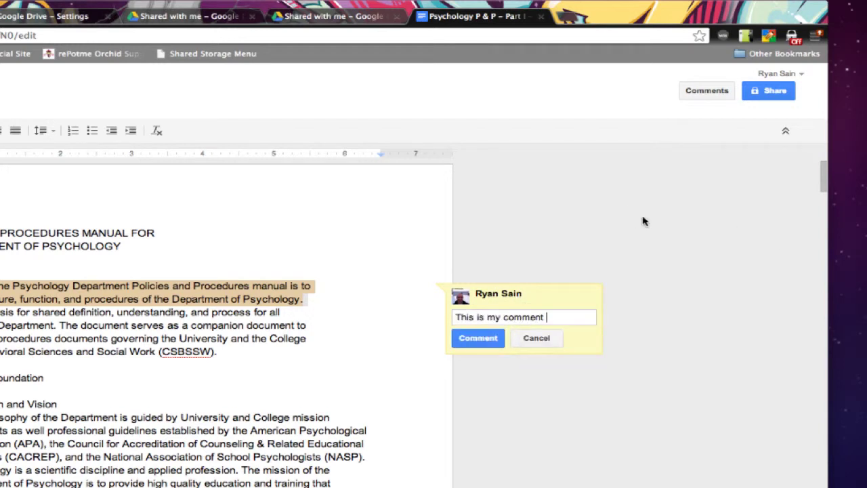
type("on this sentenc")
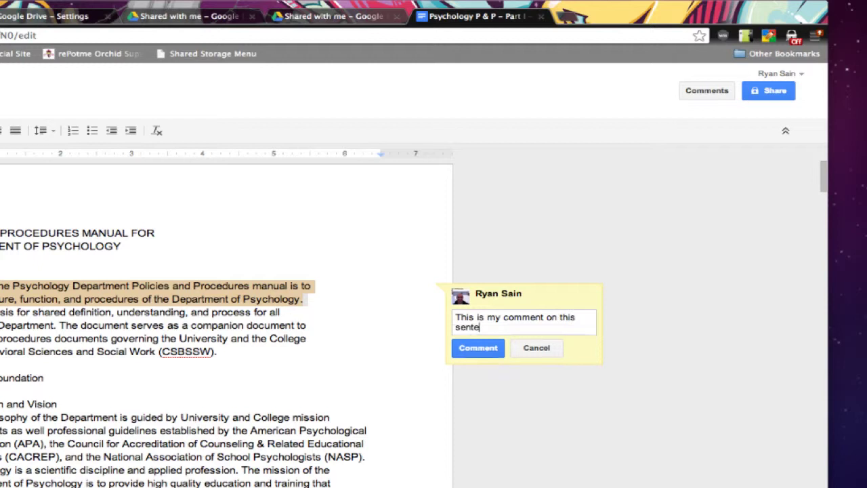
type("e.")
left_click(478, 349)
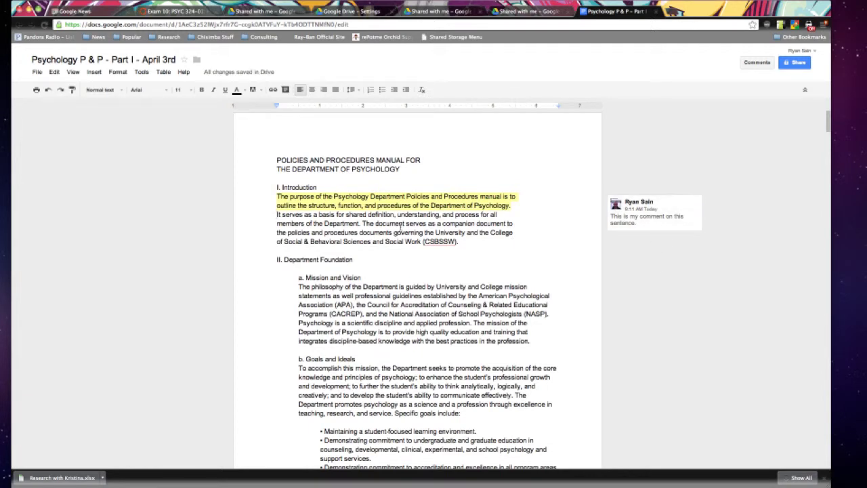
Comment 'This is another comment.' on the Introduction's companion-document sentence.
left_click_drag(361, 224, 460, 242)
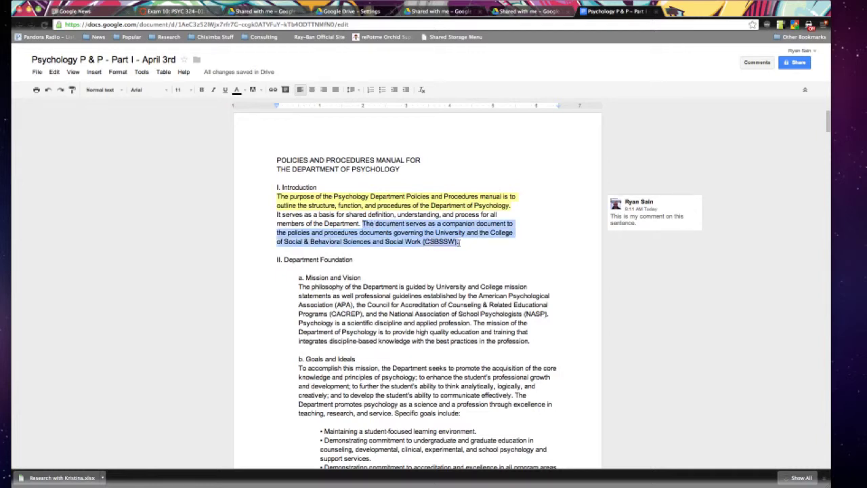
left_click(94, 72)
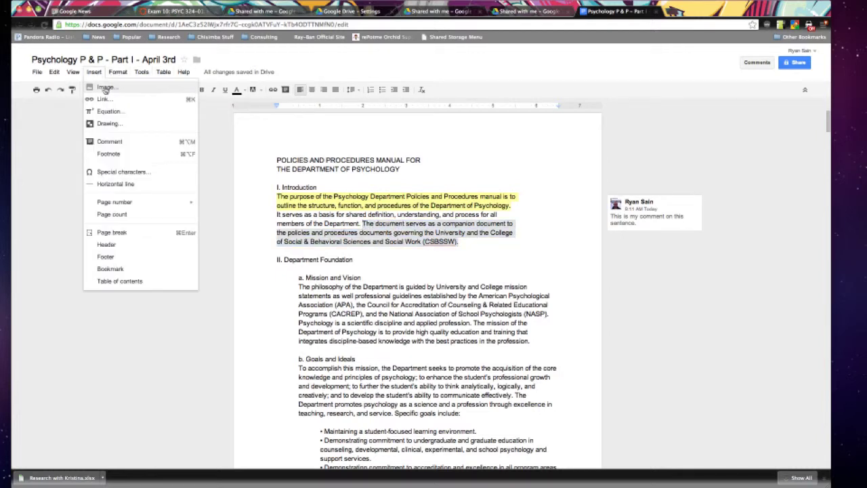
left_click(135, 141)
type("T")
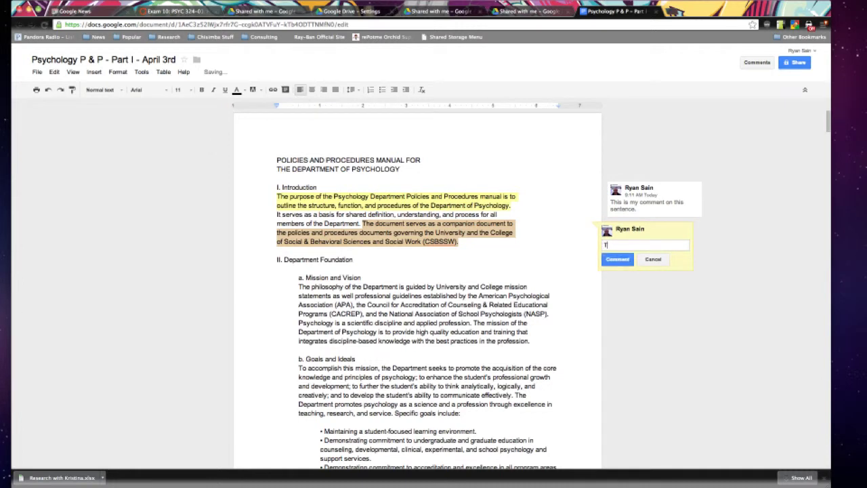
type("his is another com")
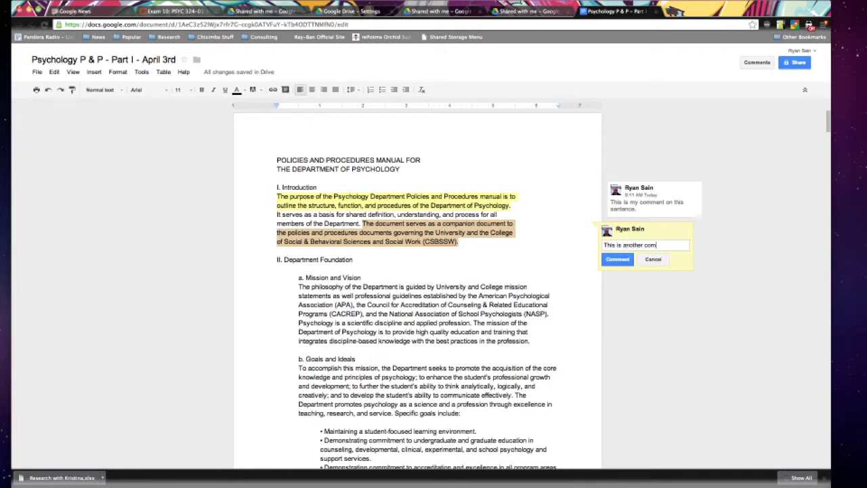
type("ment.")
left_click(617, 259)
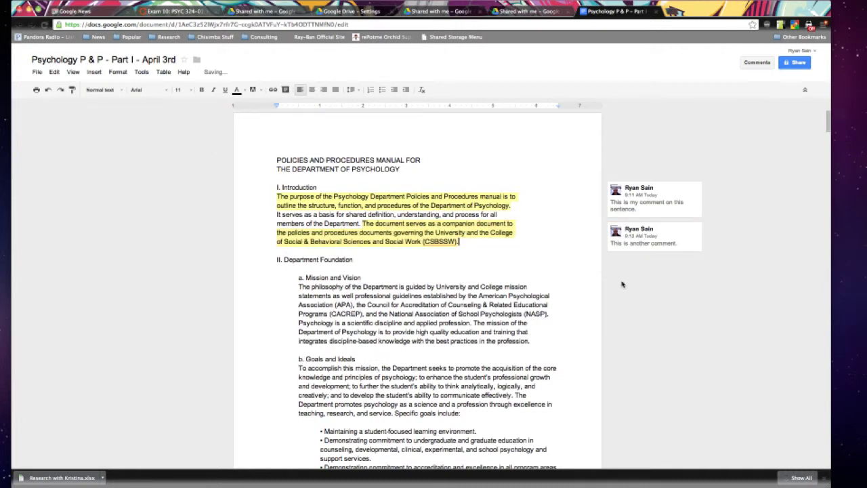
double_click(626, 281)
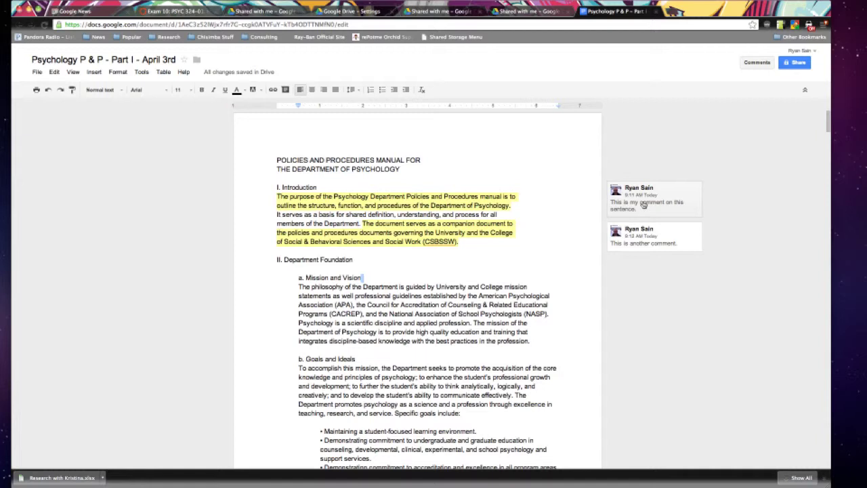
Reply 'this is a reply to my comment.' in the first sentence's comment thread.
left_click(644, 205)
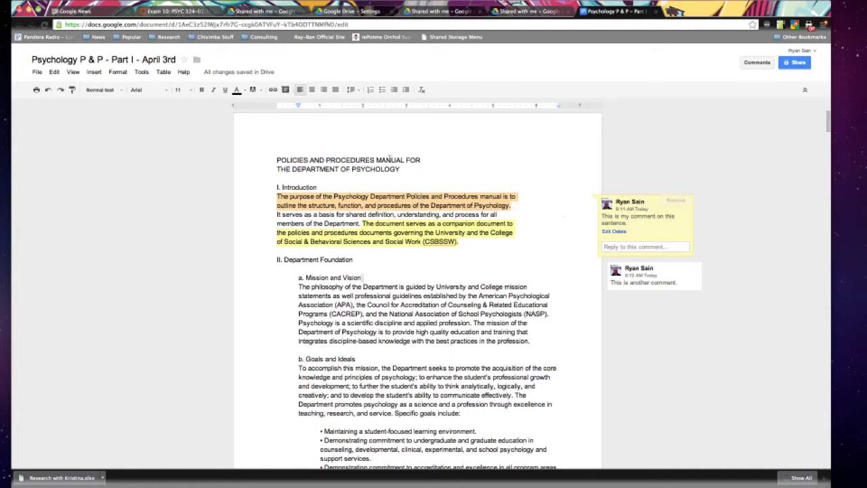
scroll(424, 189, "down", 1)
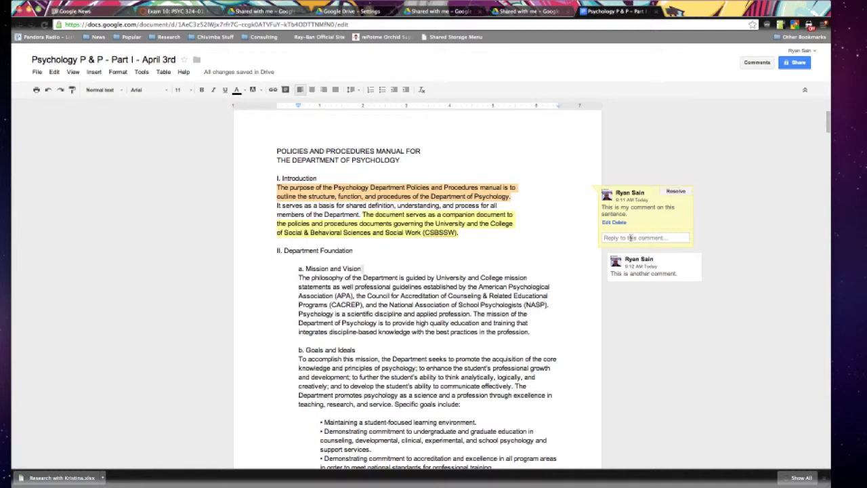
left_click(633, 238)
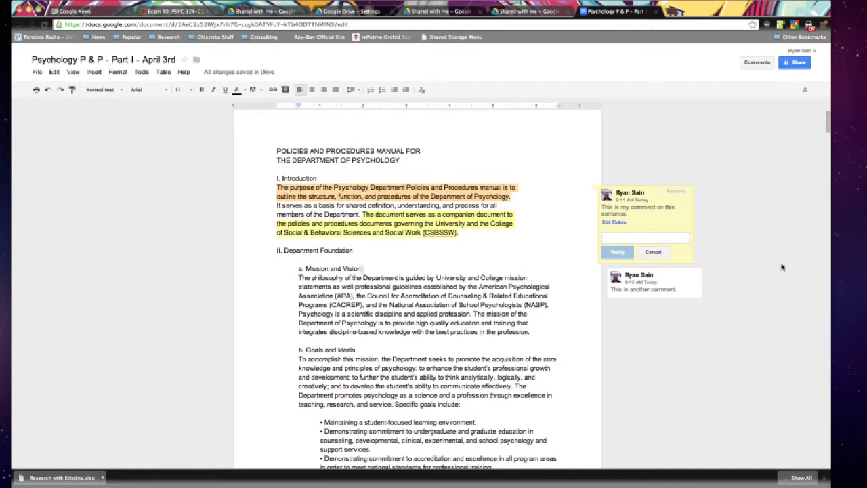
type("this is a reply t")
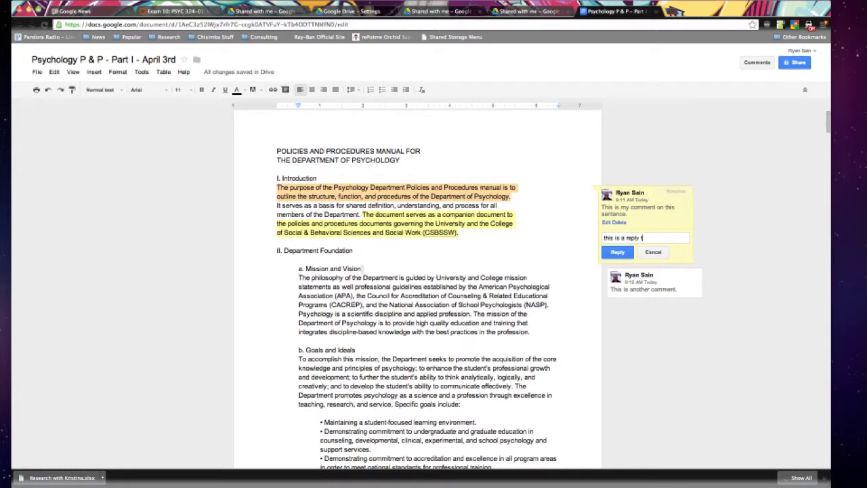
type("o my comment.")
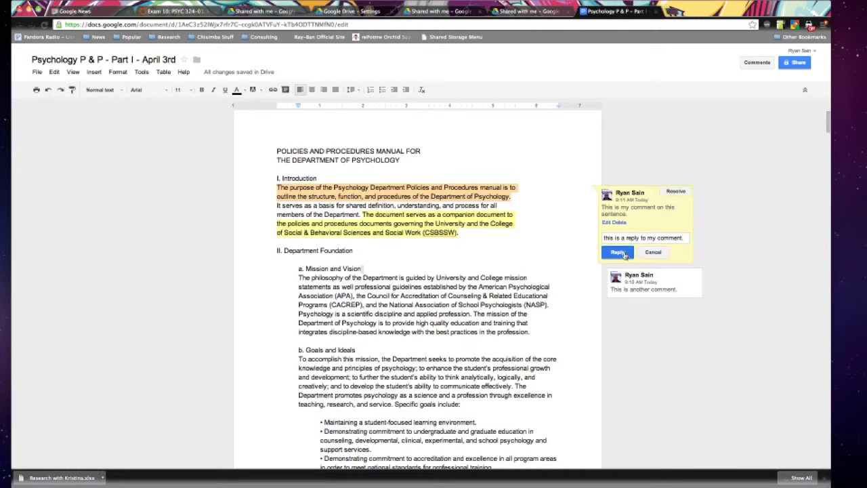
left_click(617, 252)
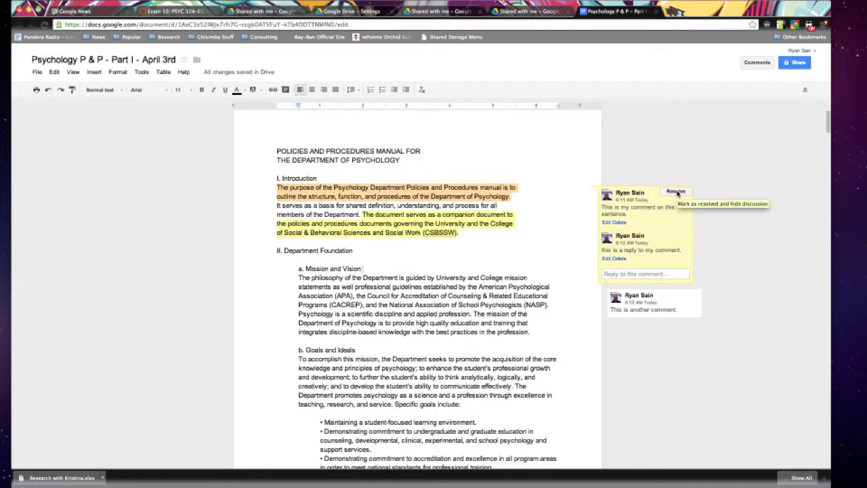
left_click(409, 190)
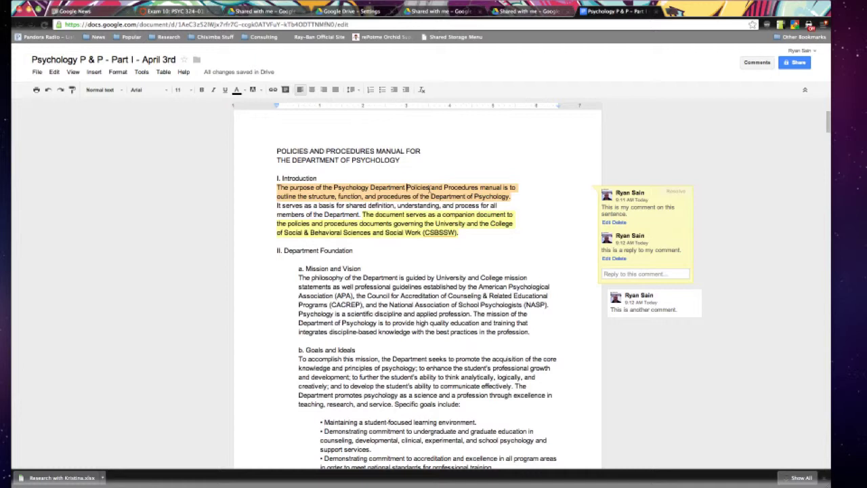
Comment 'I dont like this word.' on the word 'Policies' in the Introduction.
left_click_drag(430, 190, 407, 190)
left_click(438, 196)
left_click_drag(406, 189, 430, 189)
left_click(95, 72)
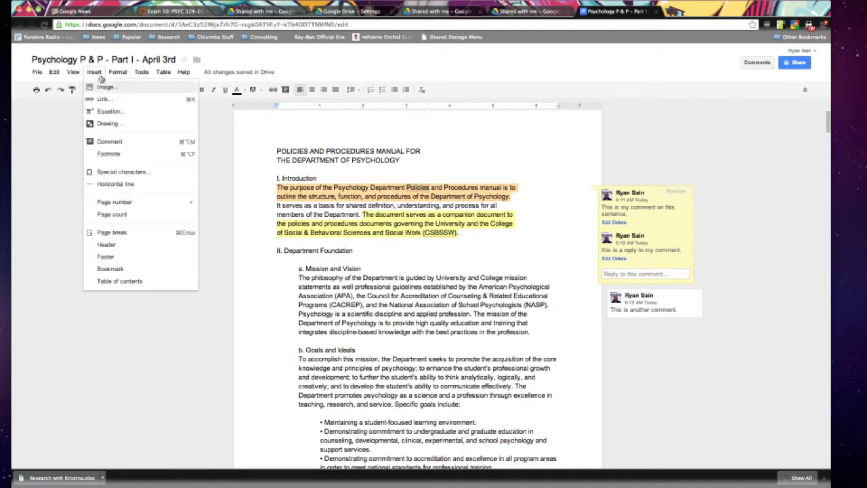
left_click(127, 142)
type("I dont lik")
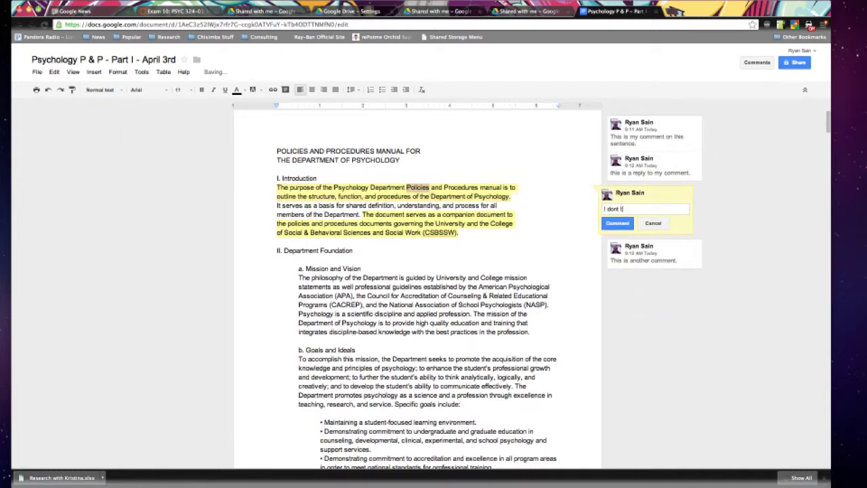
type("e this wor")
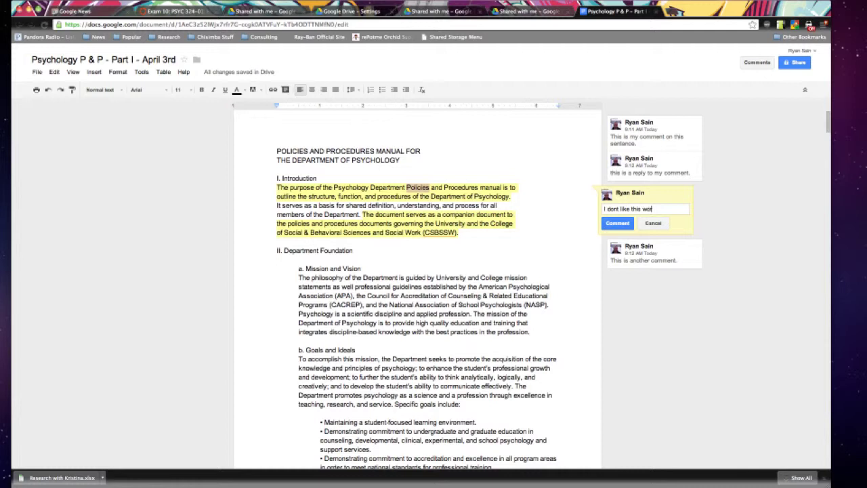
type("d.")
left_click(618, 224)
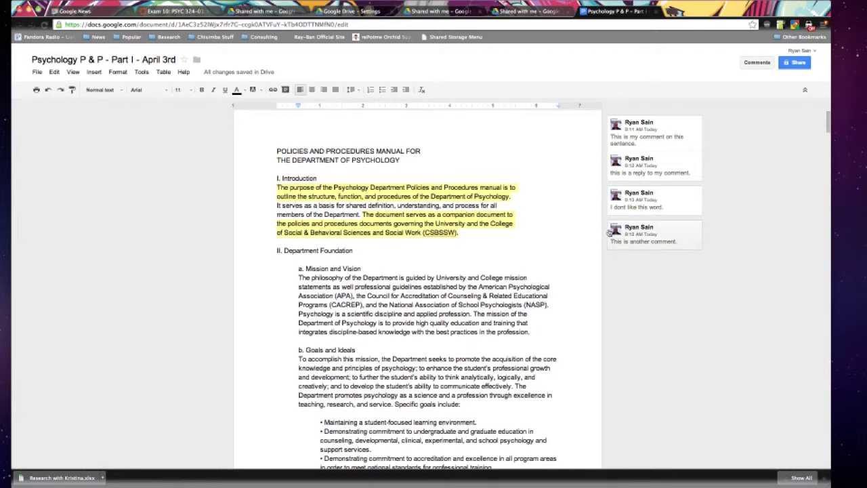
left_click(664, 204)
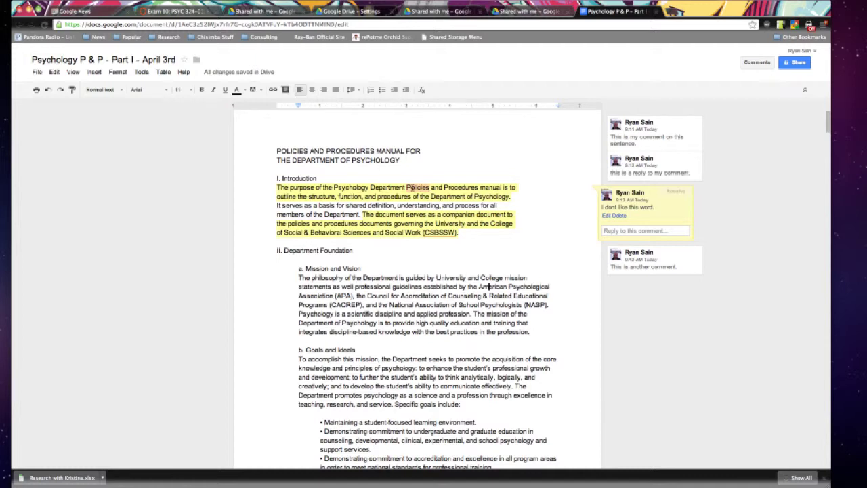
left_click(654, 269)
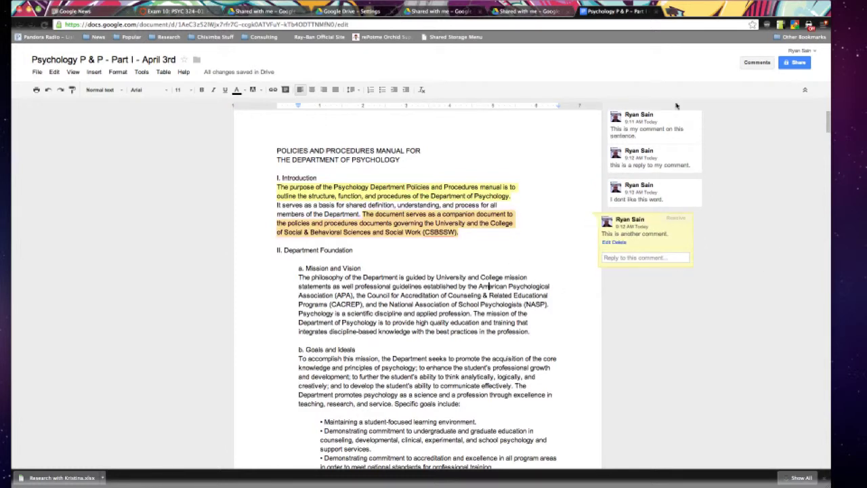
left_click(370, 216)
left_click(480, 235)
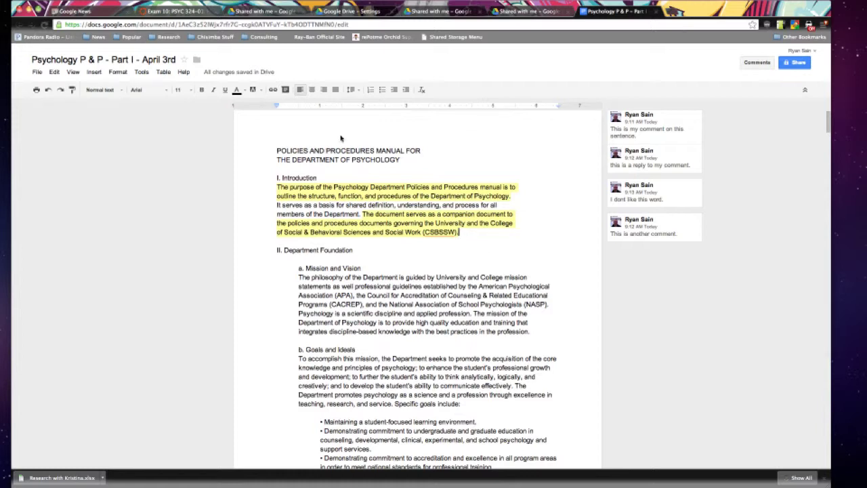
mouse_move(220, 76)
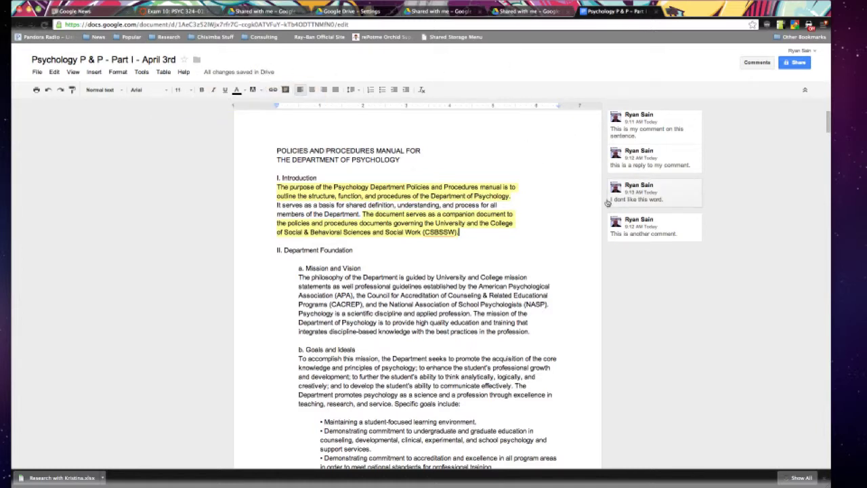
scroll(607, 202, "up", 1)
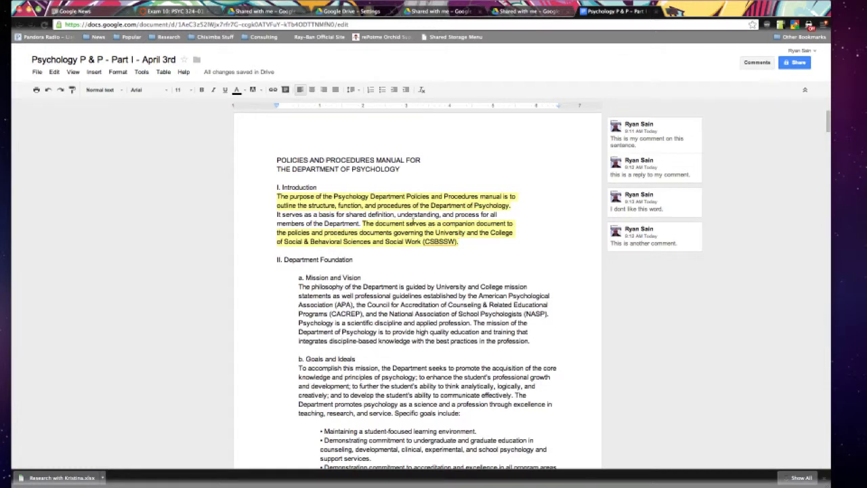
Give the 'Association (APA)' to '(NASP).' sentence a bright green text background.
left_click(408, 227)
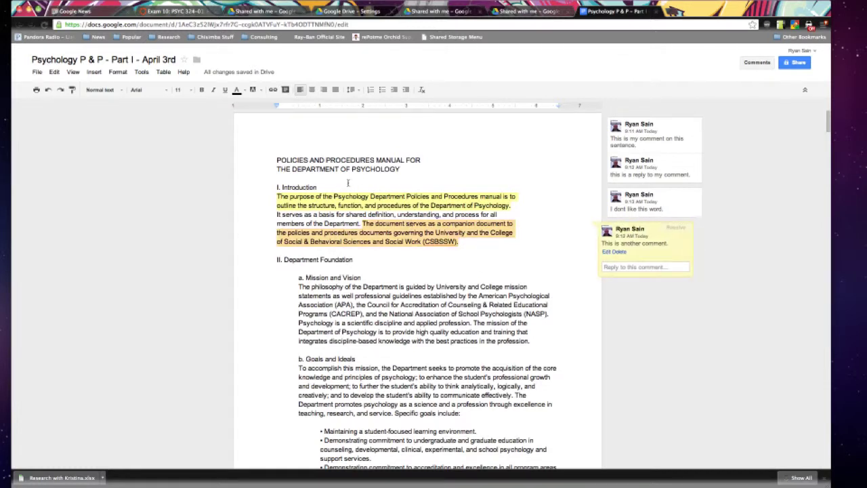
left_click_drag(461, 305, 336, 286)
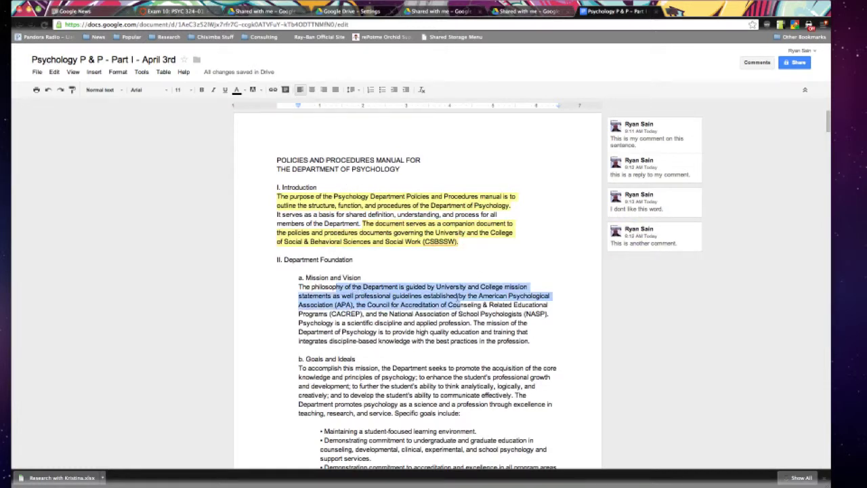
left_click(509, 304)
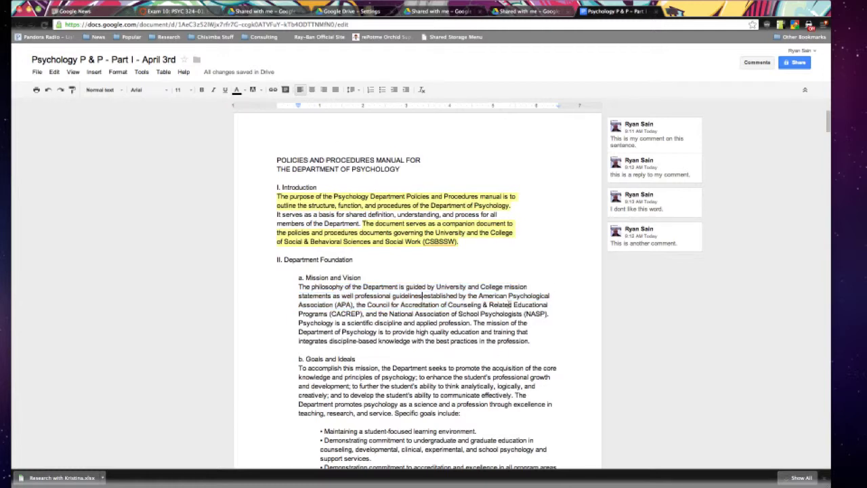
left_click_drag(547, 315, 298, 305)
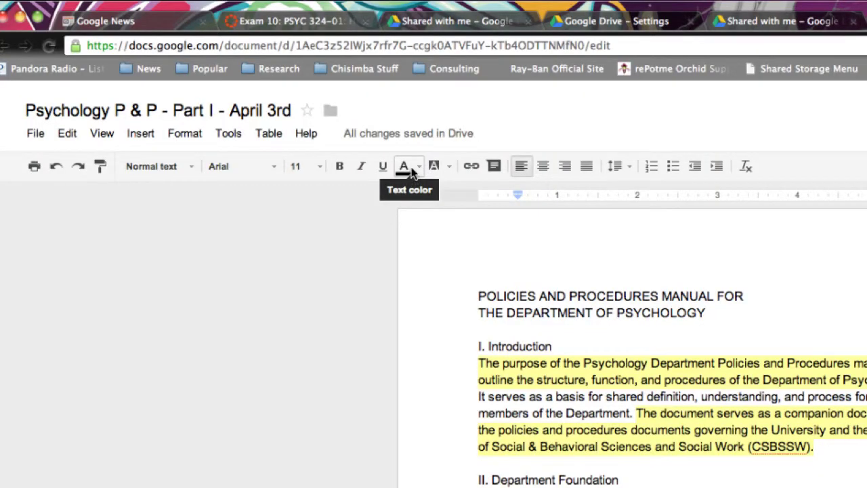
left_click(434, 166)
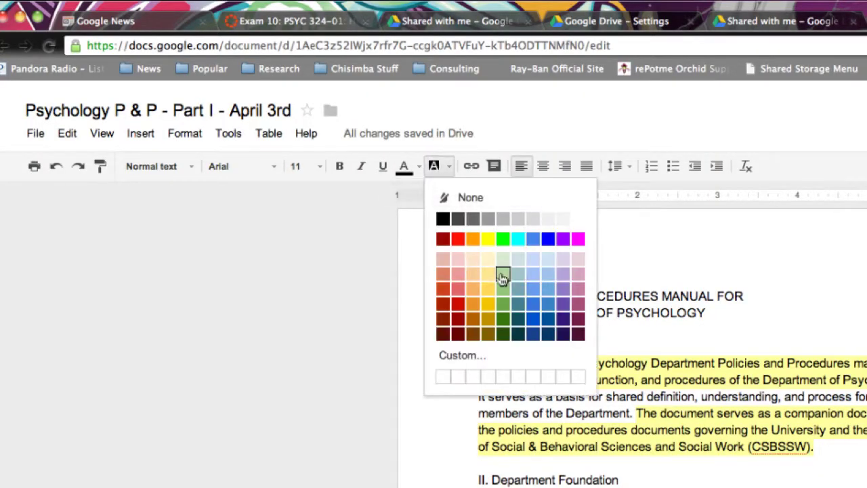
left_click(502, 238)
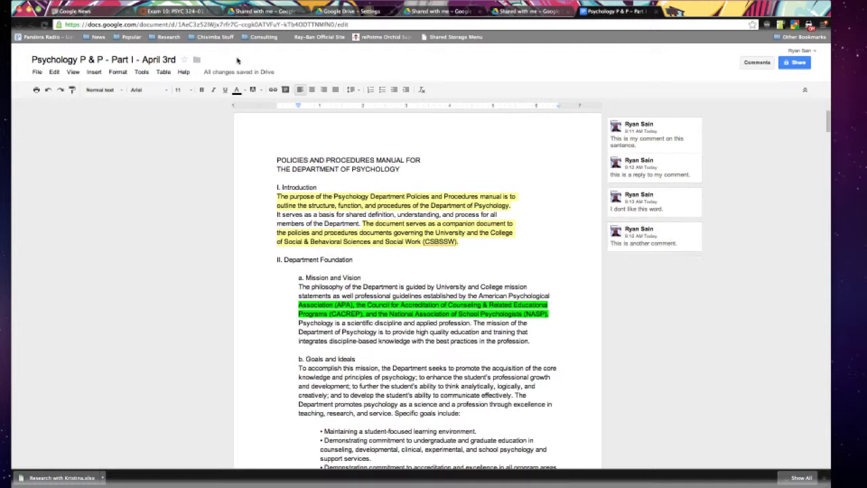
left_click(37, 73)
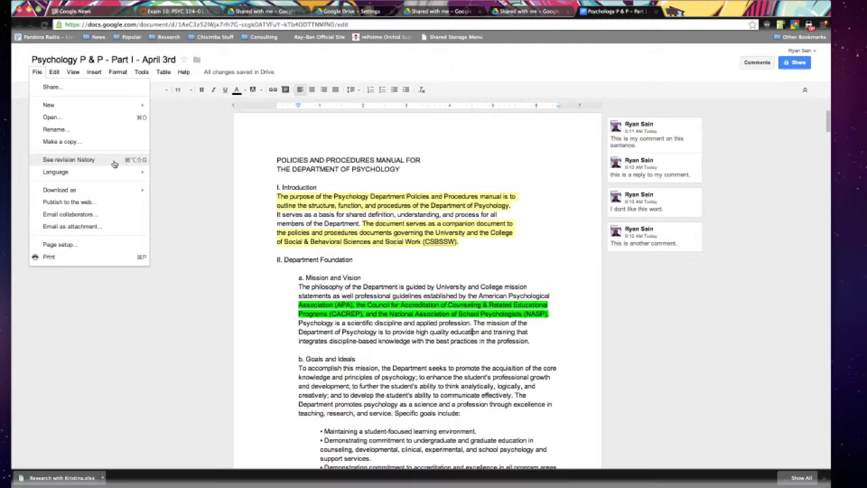
left_click(257, 165)
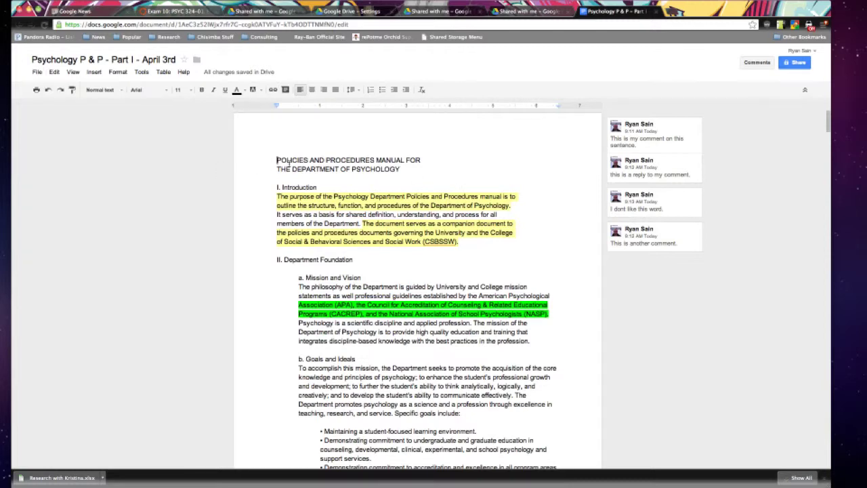
scroll(289, 164, "down", 5)
scroll(290, 164, "up", 5)
scroll(290, 164, "down", 3)
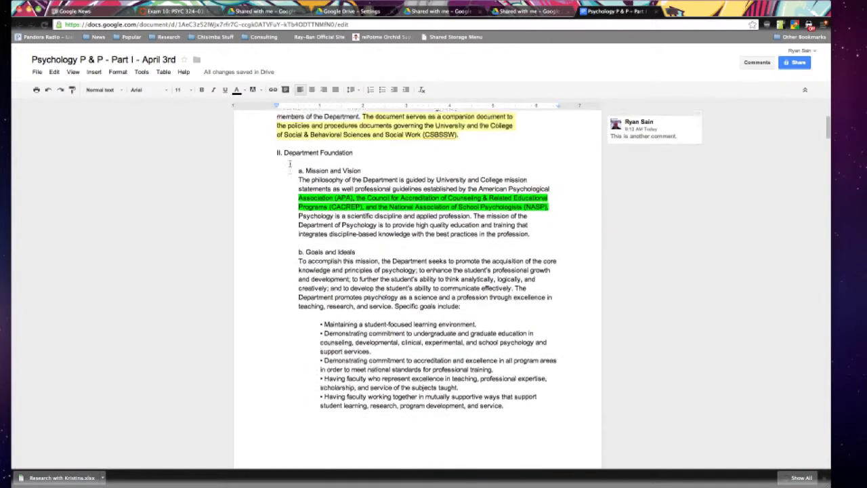
scroll(290, 164, "up", 3)
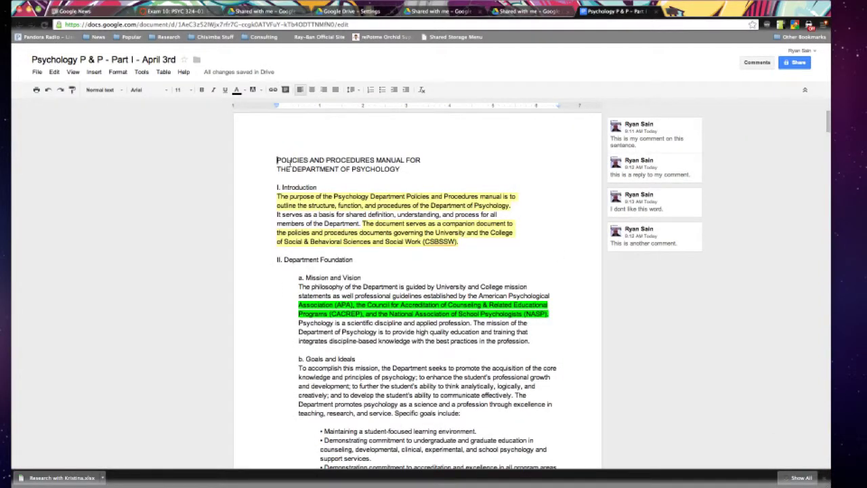